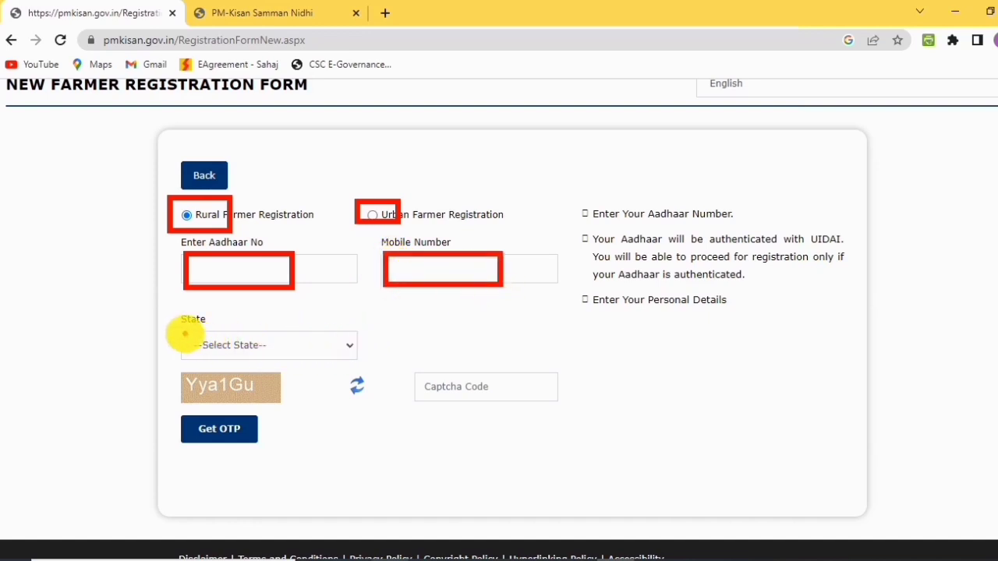
pyautogui.moveTo(184, 330); pyautogui.dragTo(313, 357)
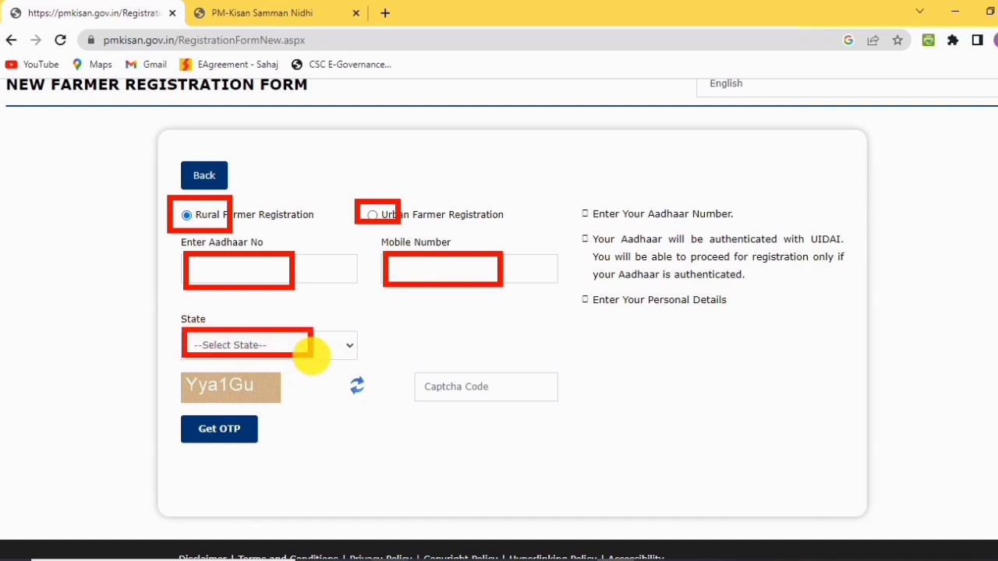
pyautogui.moveTo(422, 376)
pyautogui.mouseDown()
pyautogui.moveTo(457, 394)
pyautogui.moveTo(500, 397)
pyautogui.mouseUp()
pyautogui.moveTo(184, 427); pyautogui.dragTo(272, 402)
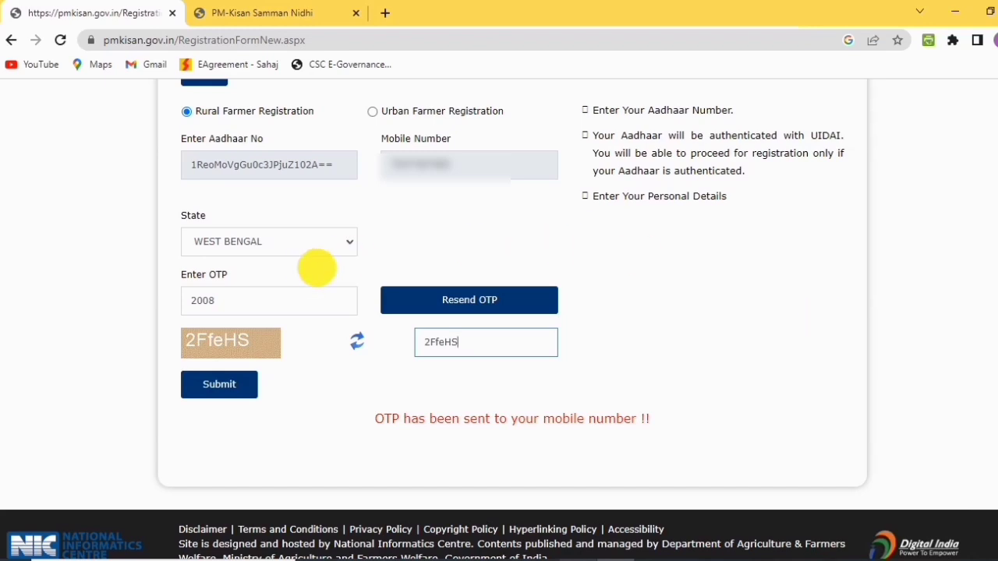
pyautogui.moveTo(181, 286); pyautogui.dragTo(245, 313)
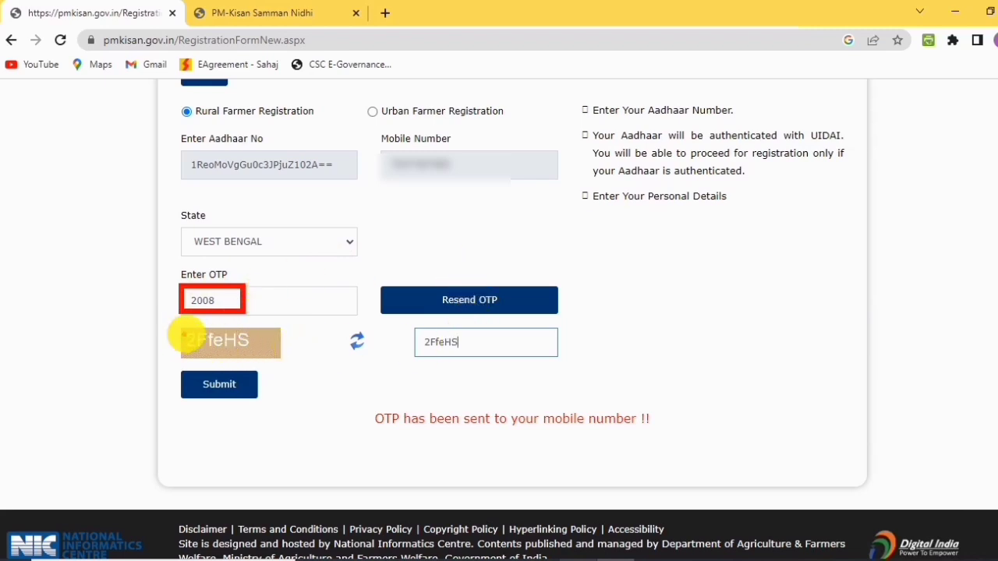
pyautogui.moveTo(181, 328); pyautogui.dragTo(259, 356)
pyautogui.moveTo(414, 328)
pyautogui.mouseDown()
pyautogui.moveTo(446, 356)
pyautogui.moveTo(481, 359)
pyautogui.mouseUp()
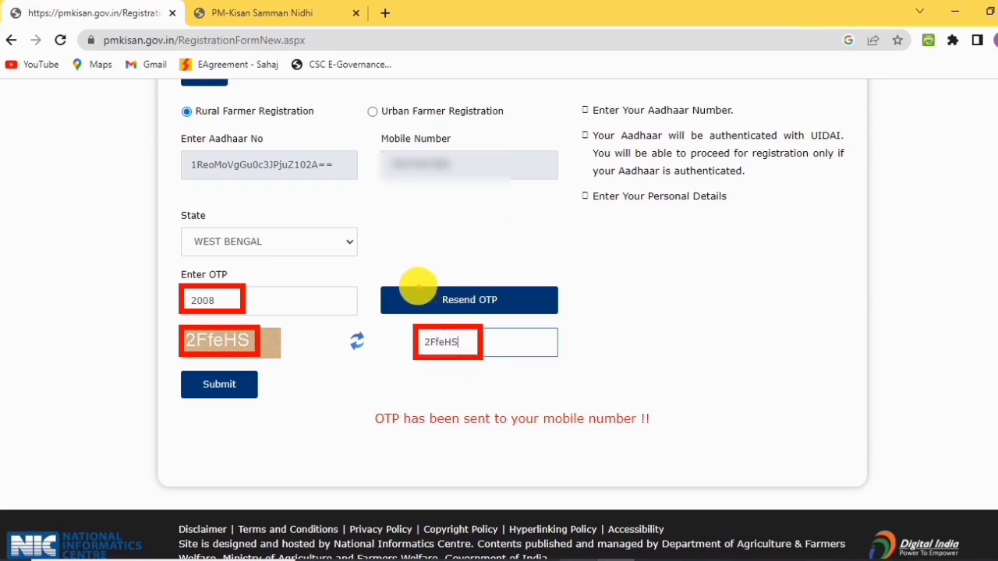
pyautogui.moveTo(415, 281); pyautogui.dragTo(528, 239)
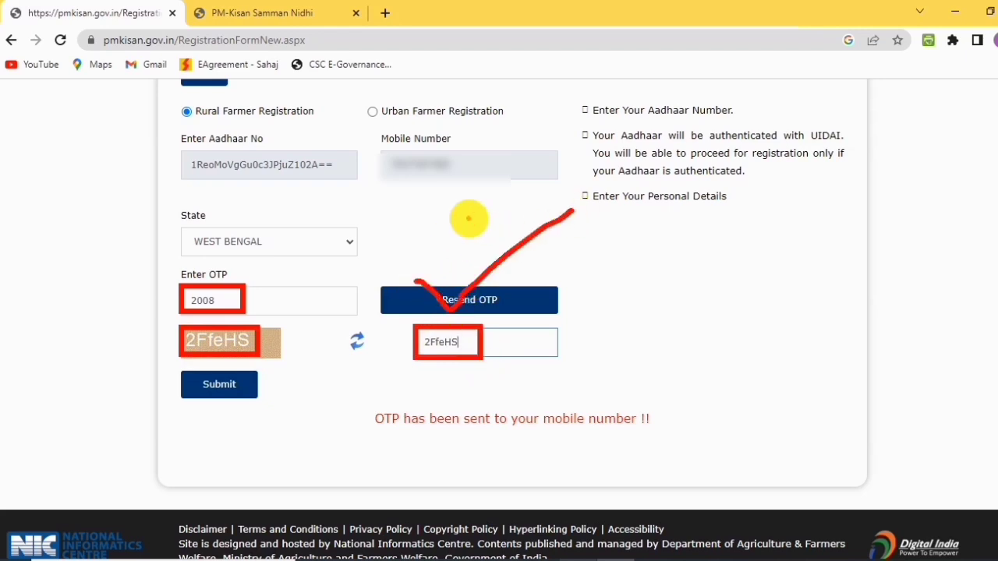
pyautogui.moveTo(167, 379)
pyautogui.mouseDown()
pyautogui.moveTo(187, 390)
pyautogui.moveTo(237, 361)
pyautogui.mouseUp()
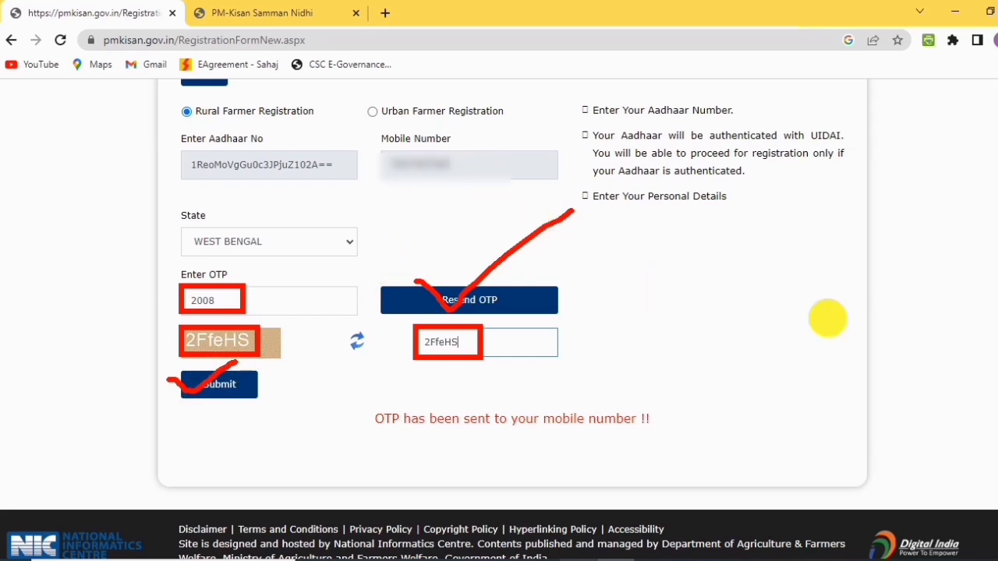
# Submit the entered mobile OTP and captcha code on the new farmer registration form
pyautogui.press('Escape')
pyautogui.click(515, 333)
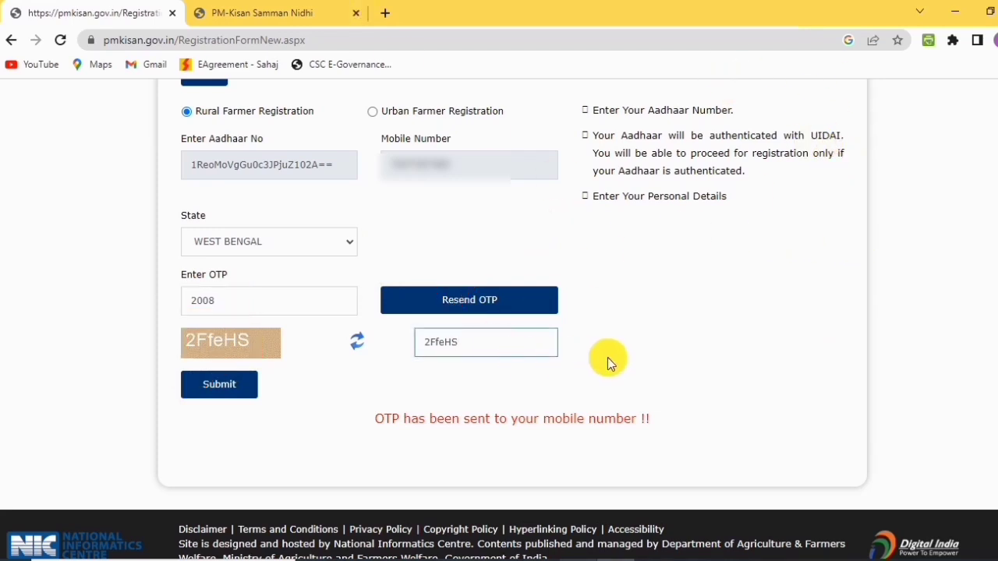
pyautogui.click(738, 300)
pyautogui.click(216, 392)
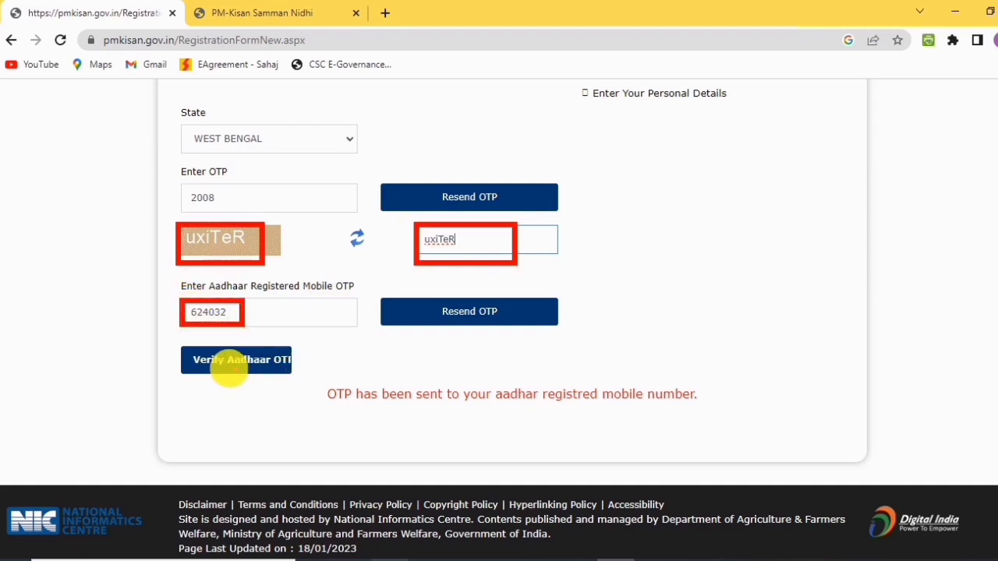
# Verify the entered Aadhaar-registered mobile OTP to open the farmer personal details form
pyautogui.moveTo(174, 351); pyautogui.dragTo(275, 335)
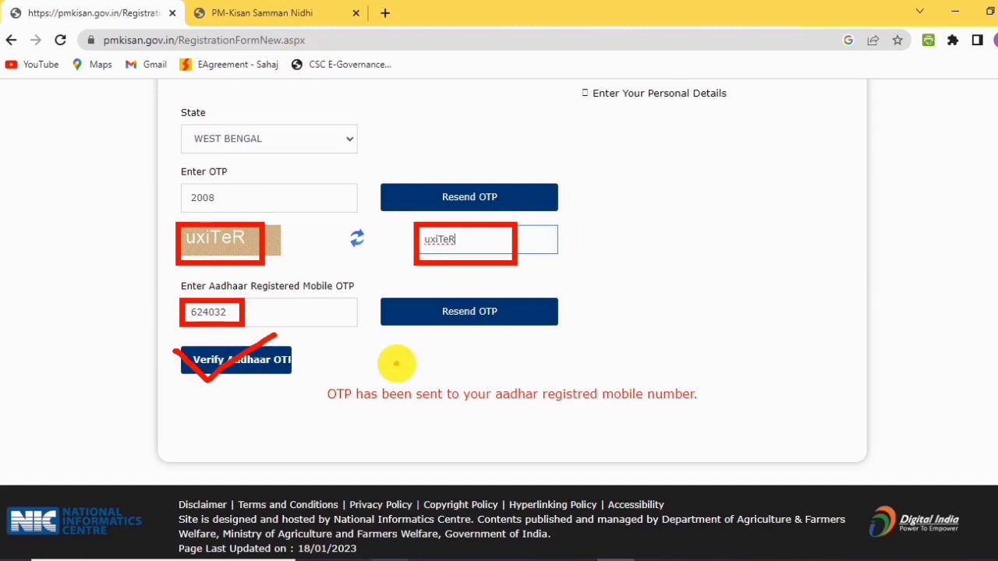
pyautogui.press('Escape')
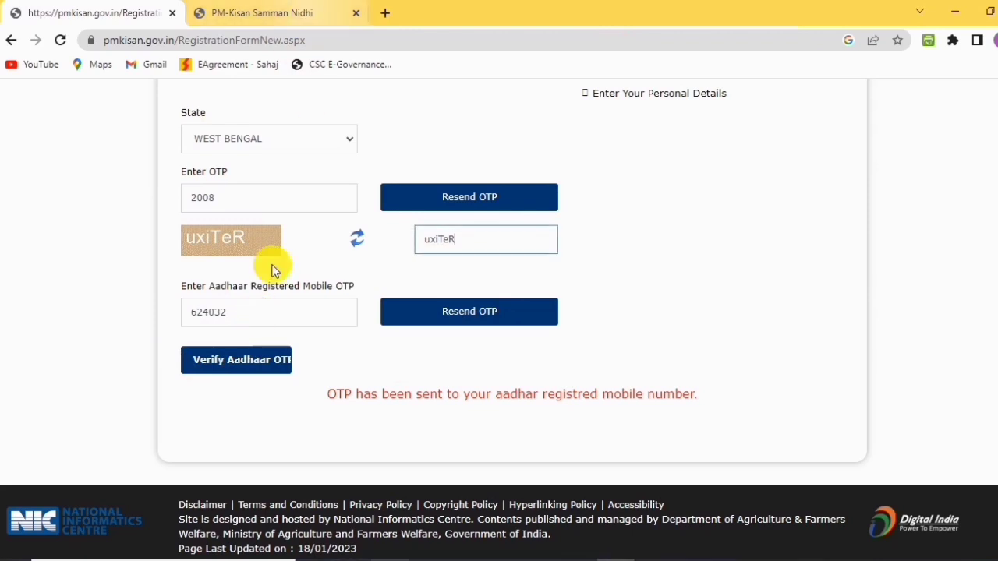
pyautogui.click(250, 364)
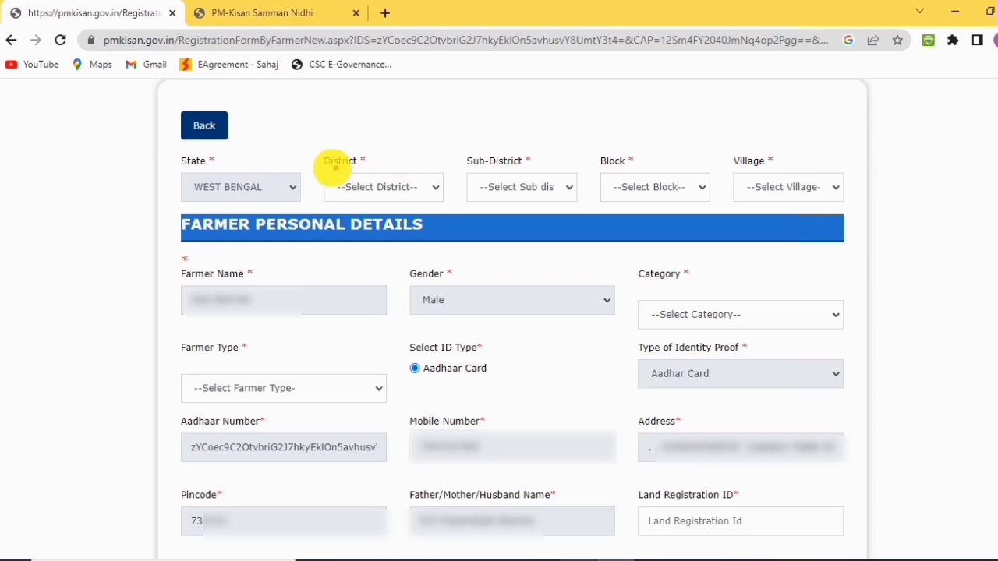
pyautogui.moveTo(326, 165); pyautogui.dragTo(431, 205)
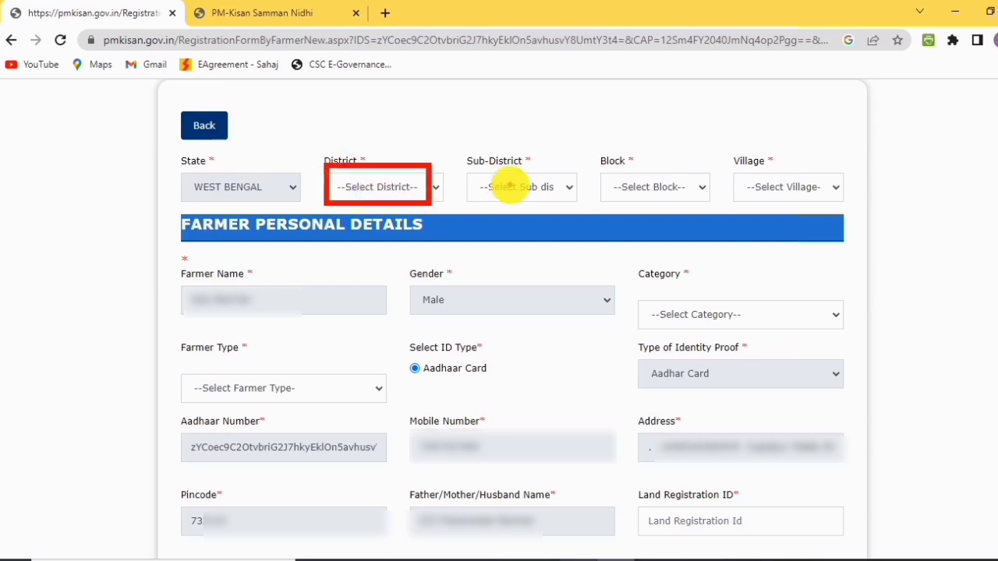
pyautogui.moveTo(468, 165); pyautogui.dragTo(572, 199)
pyautogui.moveTo(598, 164); pyautogui.dragTo(691, 202)
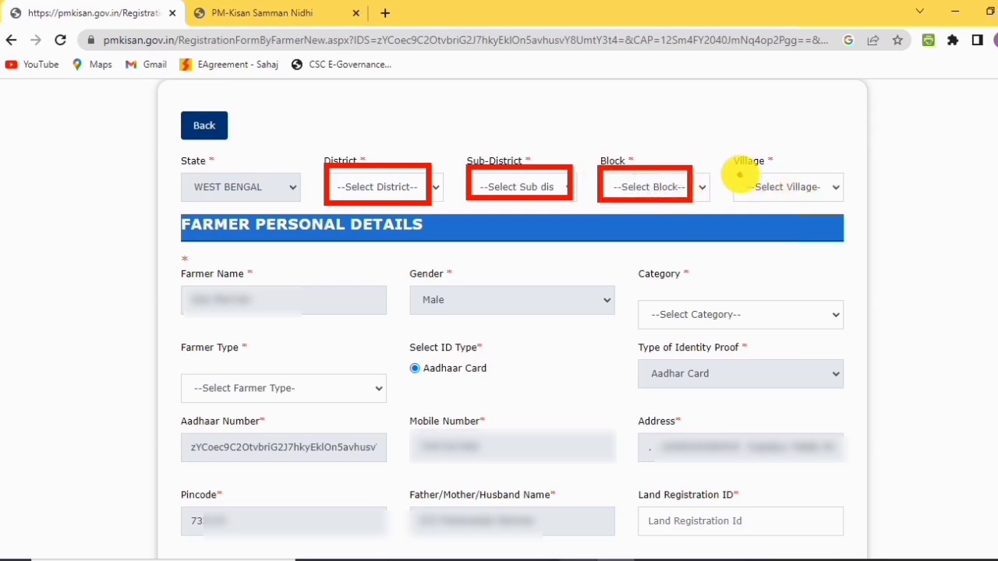
pyautogui.moveTo(736, 168); pyautogui.dragTo(833, 201)
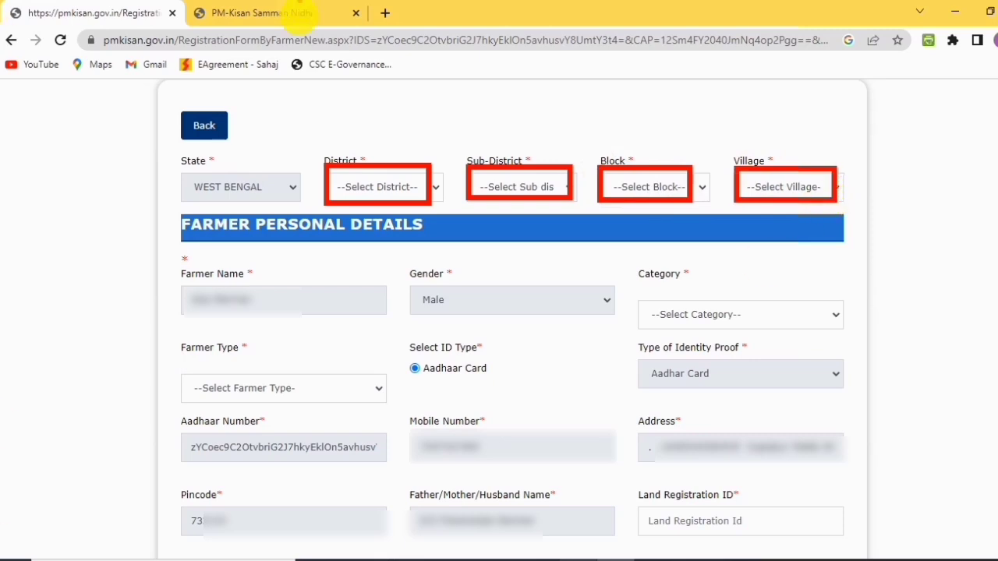
pyautogui.moveTo(180, 284); pyautogui.dragTo(263, 314)
pyautogui.moveTo(413, 283); pyautogui.dragTo(504, 318)
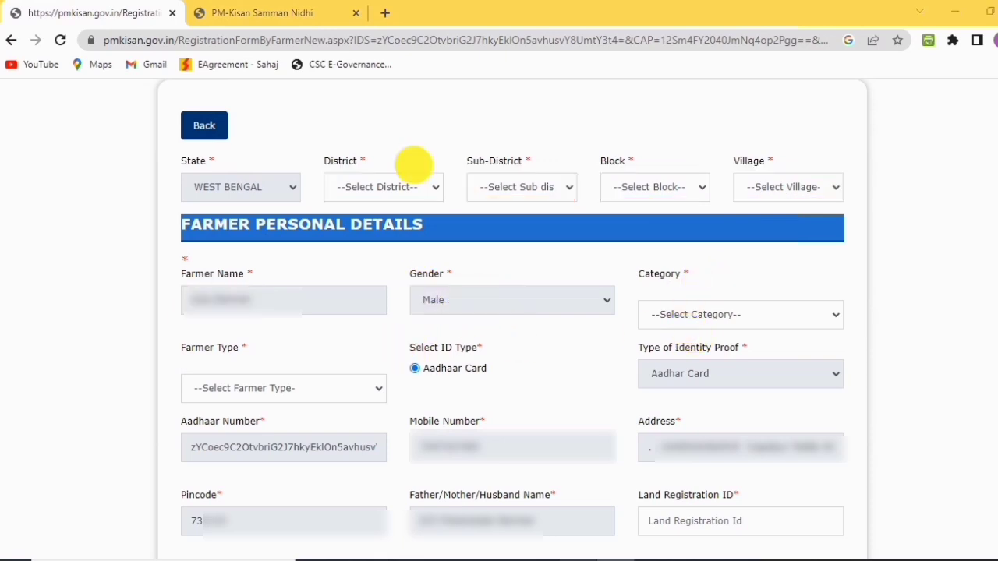
# Set the farmer's category to SC and the farmer type to Small (1-2Ha)
pyautogui.click(726, 312)
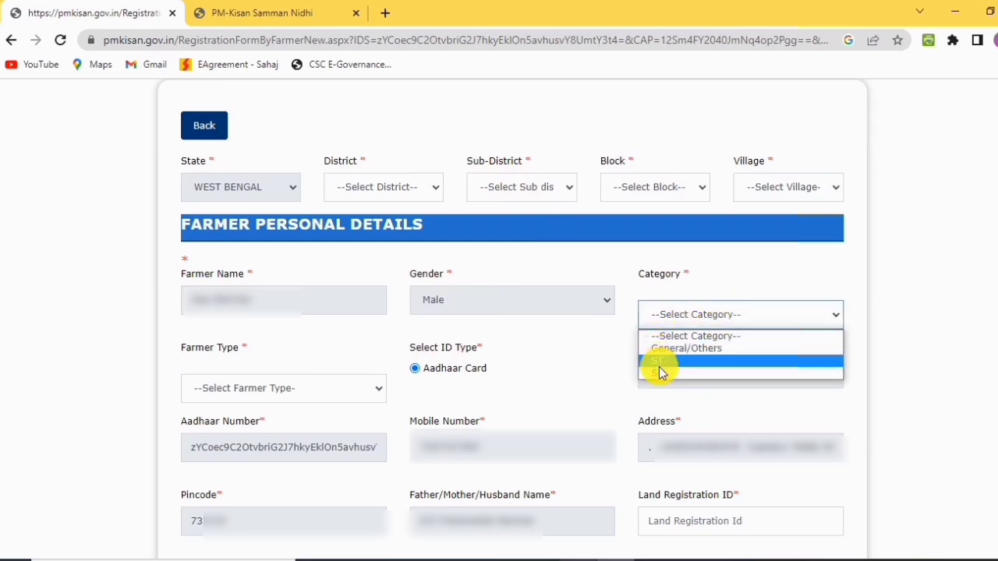
pyautogui.click(659, 373)
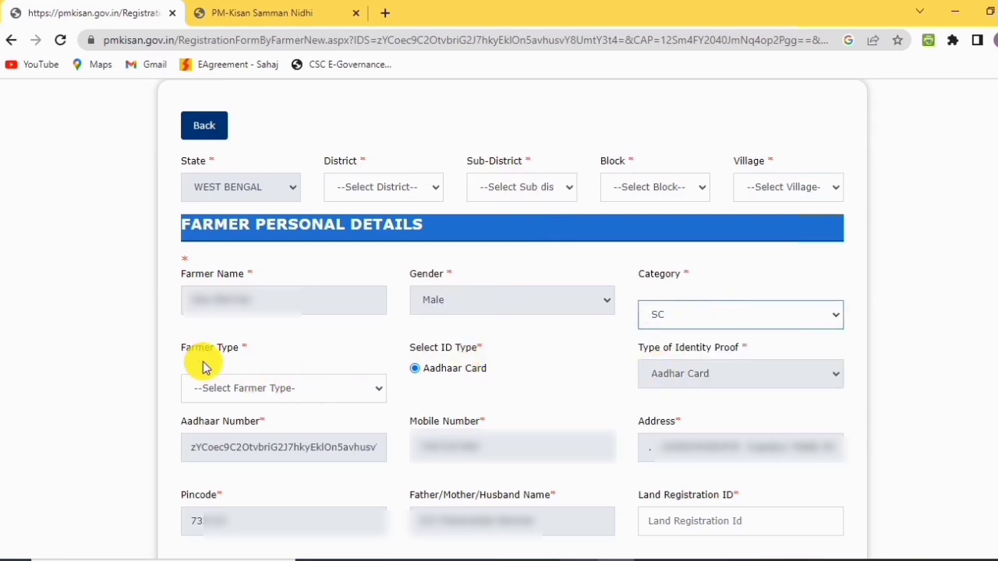
pyautogui.click(293, 389)
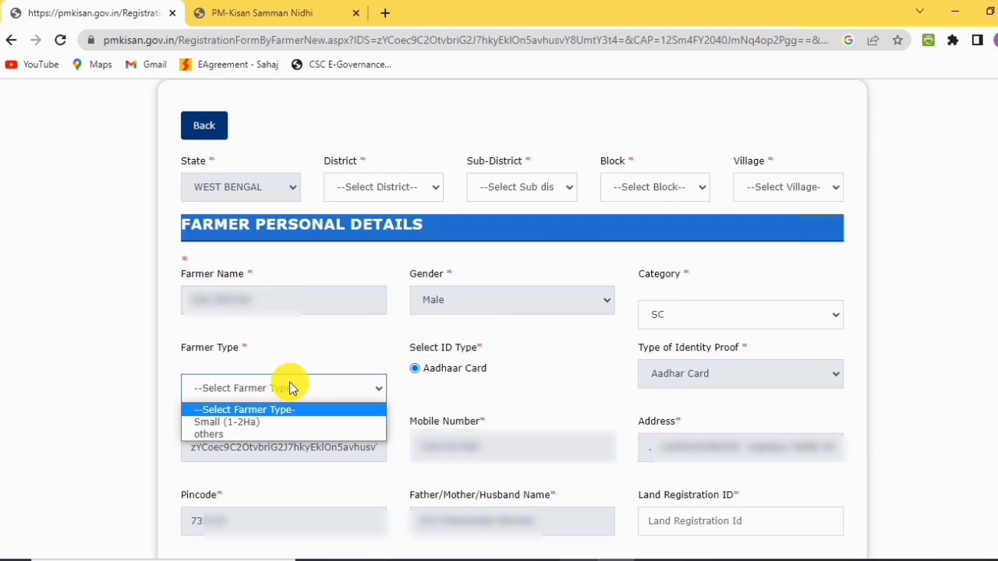
pyautogui.click(225, 423)
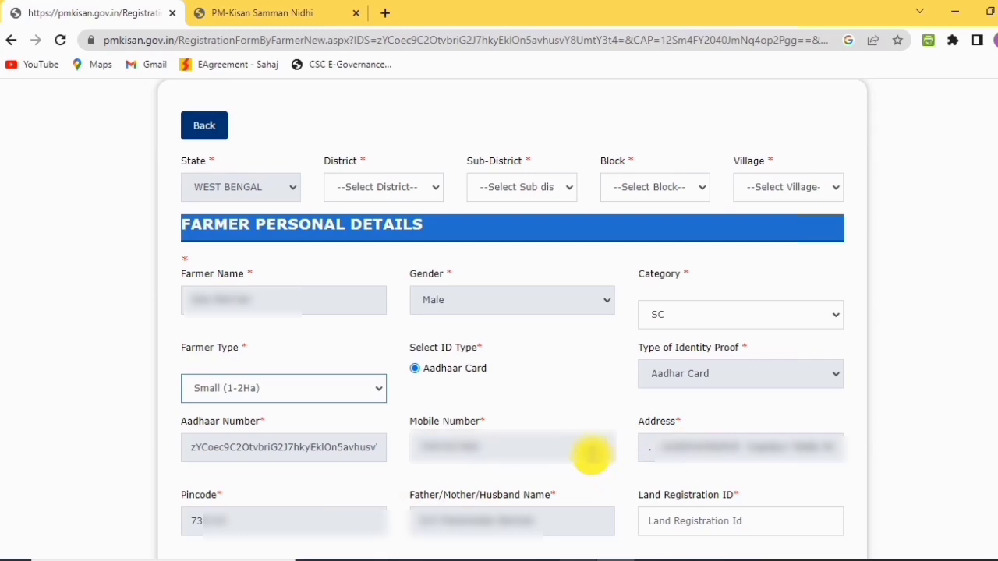
# Fill in the land registration ID and the ration card number with the saved form entries
pyautogui.click(577, 558)
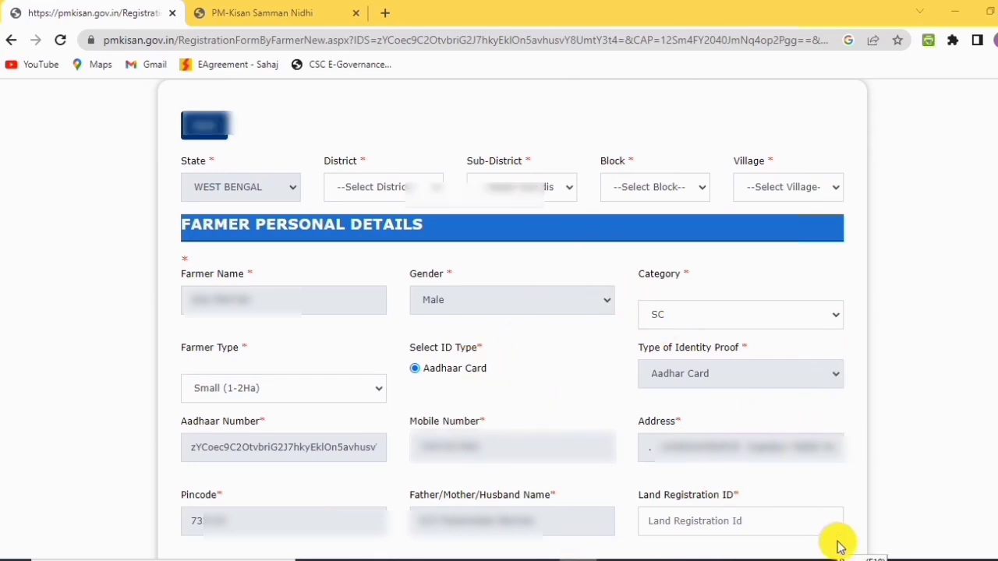
pyautogui.scroll(-5, 858, 468)
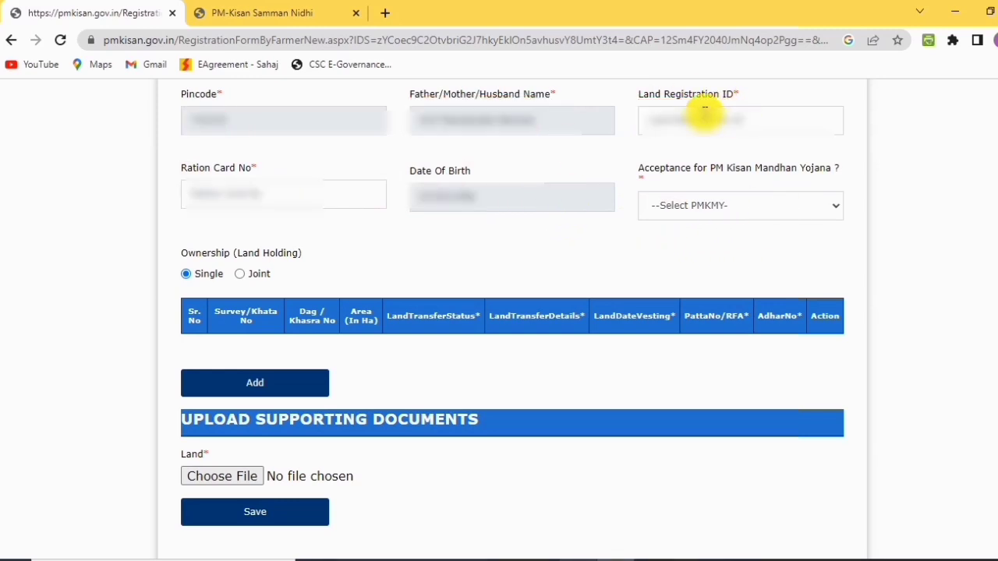
pyautogui.click(700, 117)
pyautogui.click(742, 160)
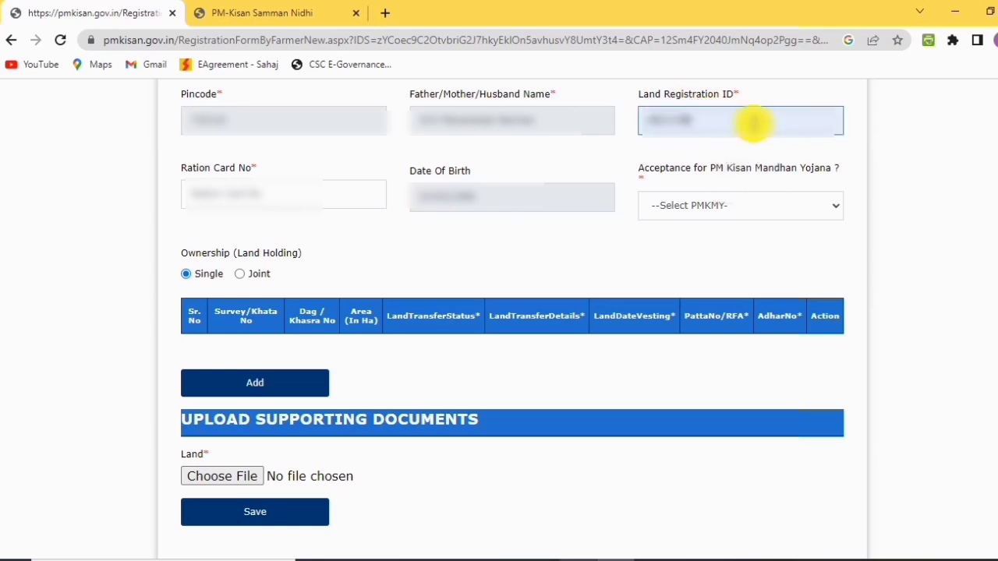
pyautogui.click(308, 195)
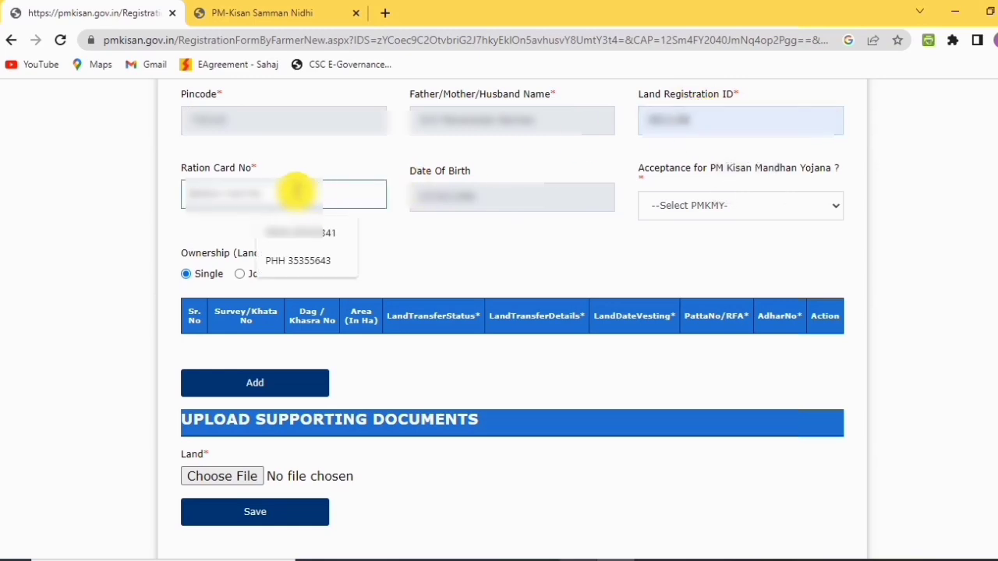
pyautogui.click(297, 234)
# Set the acceptance for PM Kisan Mandhan Yojana to No
pyautogui.click(688, 206)
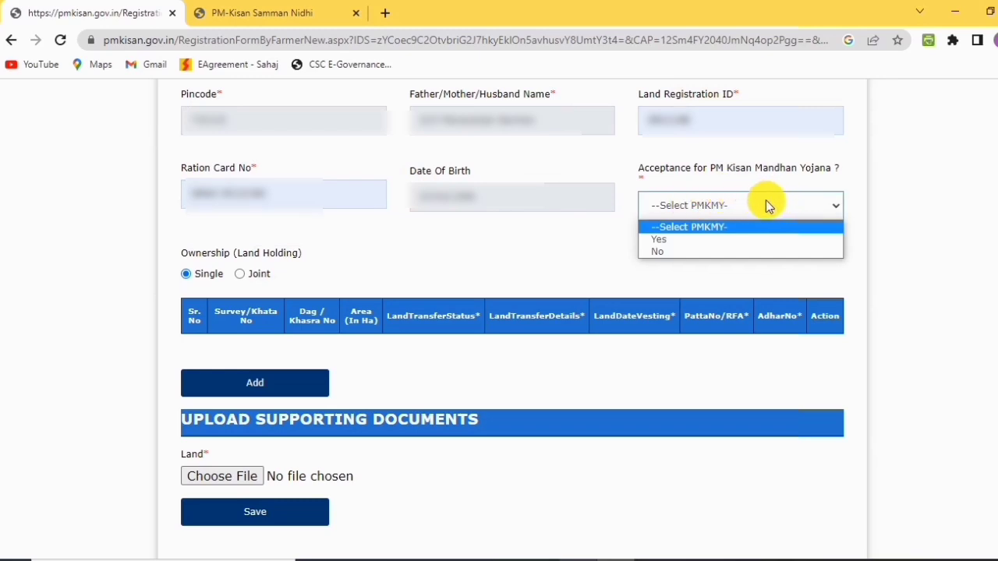
pyautogui.click(659, 251)
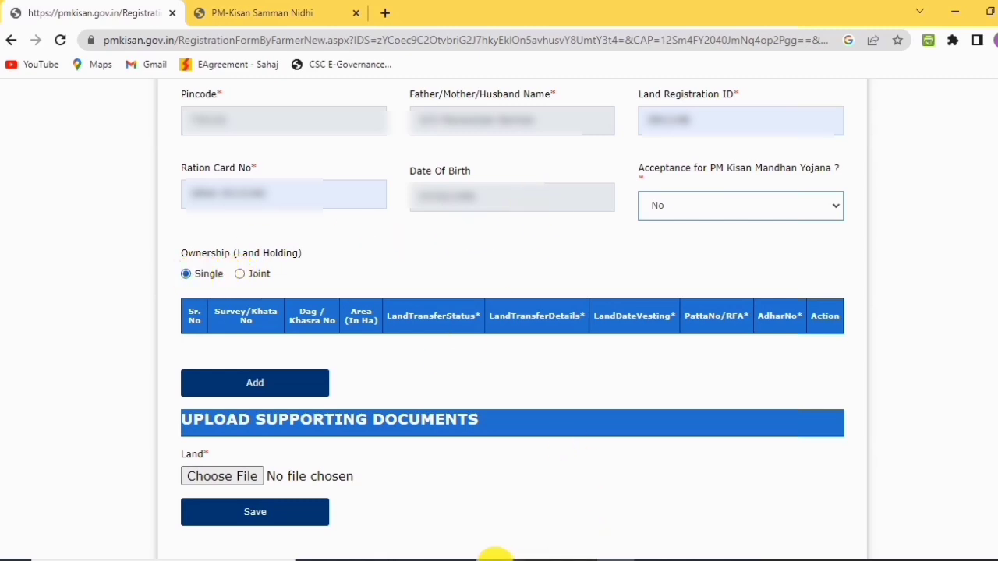
pyautogui.click(579, 560)
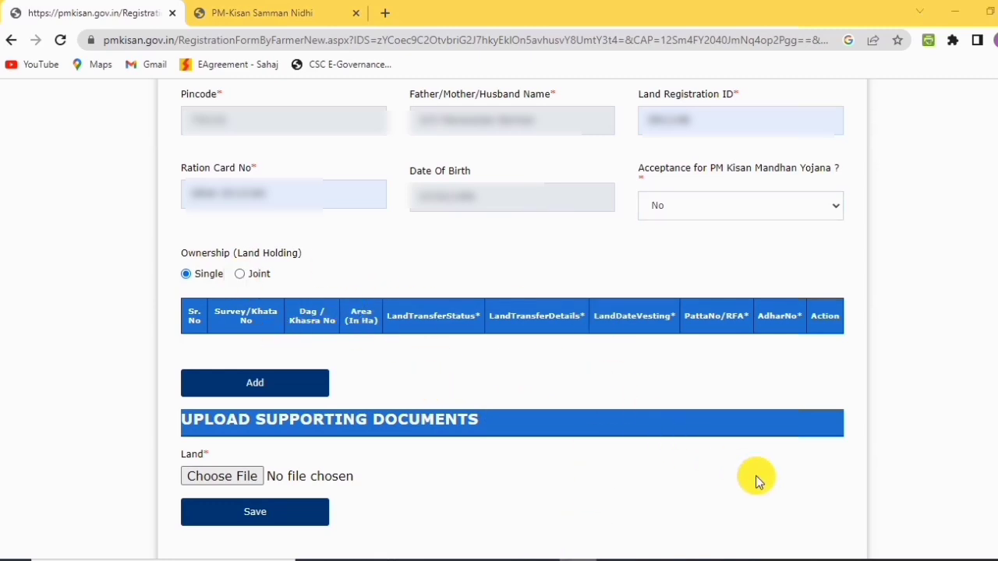
# Open a new land detail entry for the single-ownership land holding
pyautogui.scroll(-2, 869, 374)
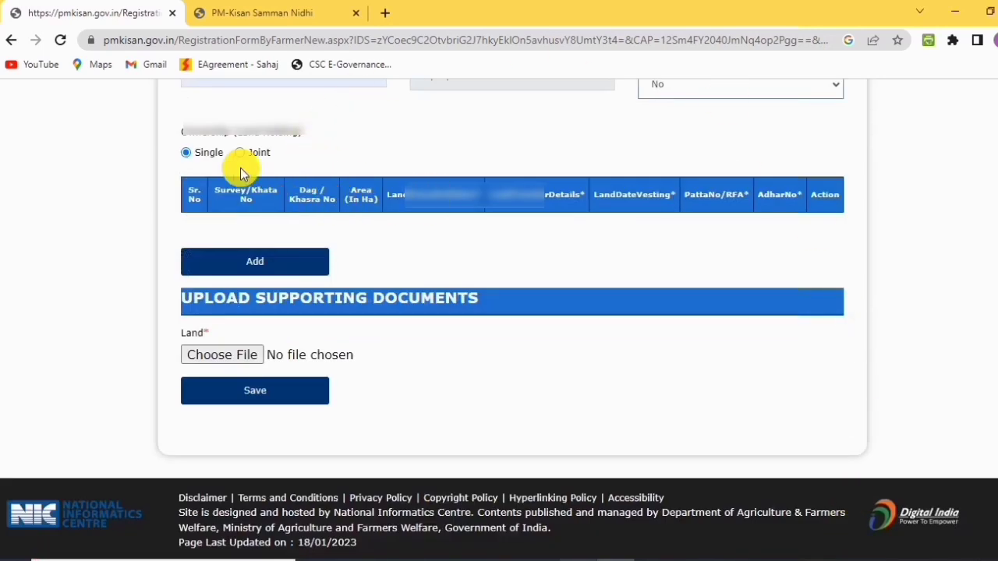
pyautogui.click(259, 264)
pyautogui.click(257, 262)
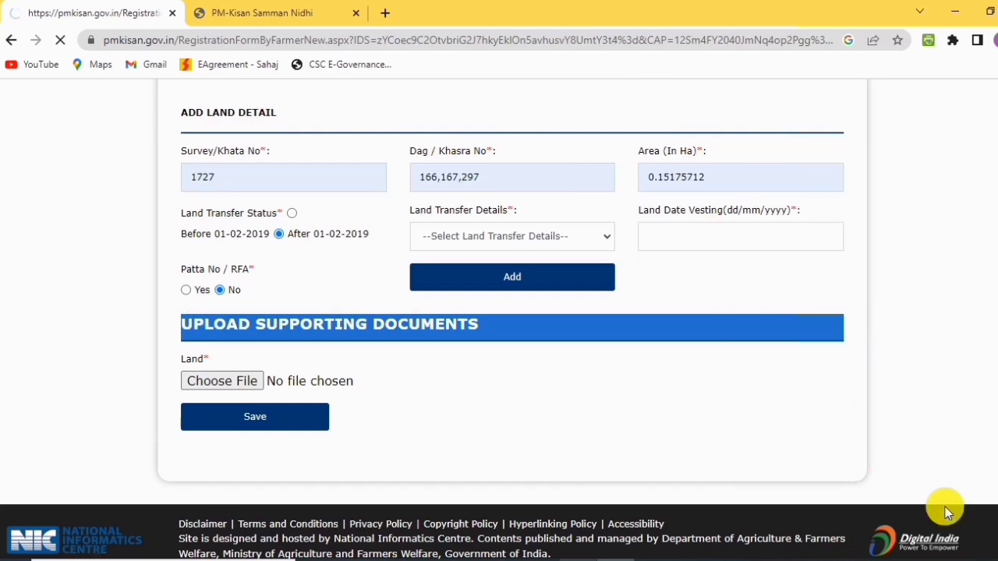
pyautogui.click(994, 540)
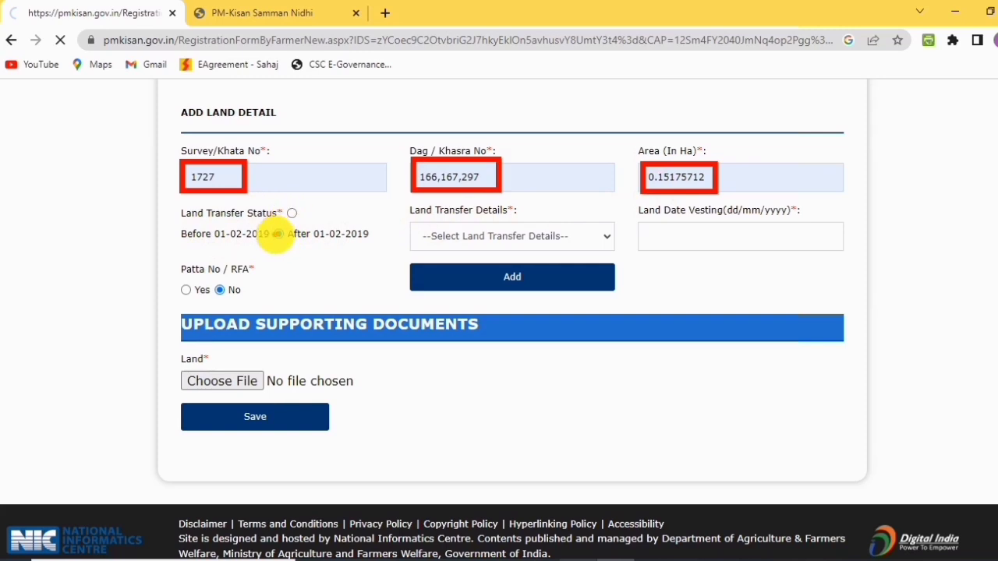
# Choose After 01-02-2019 as the land transfer status and Purchase of Land as the land transfer details
pyautogui.click(278, 234)
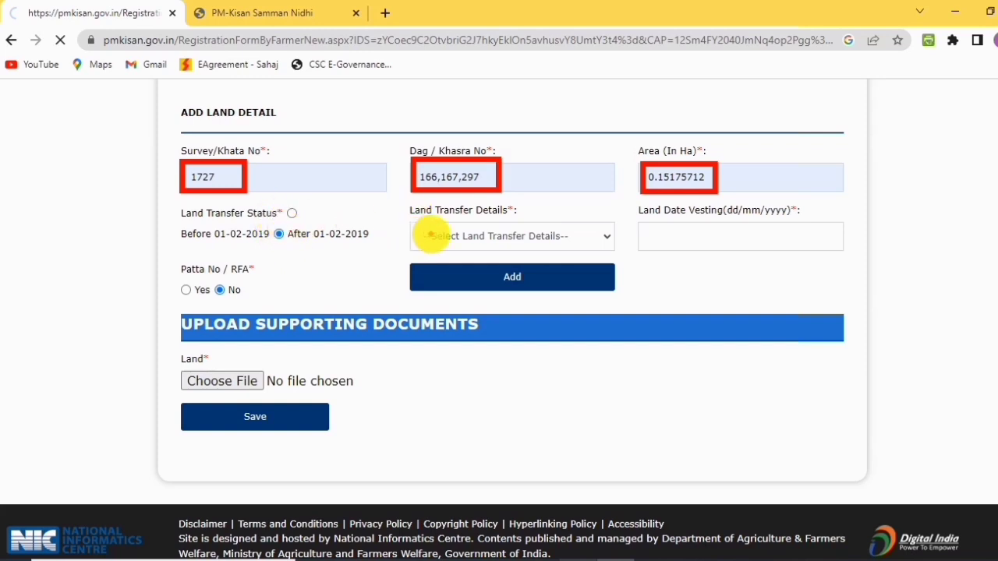
pyautogui.click(480, 236)
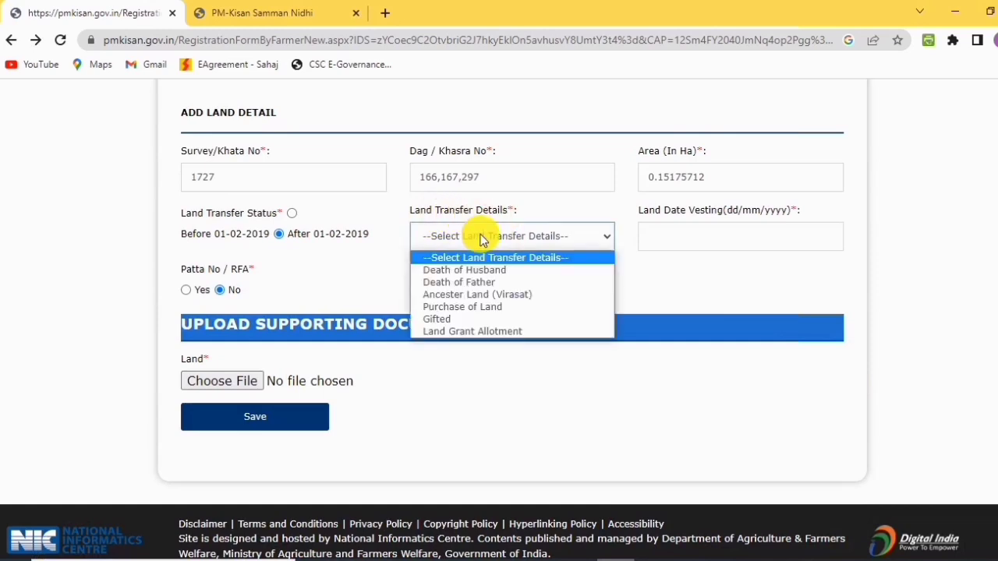
pyautogui.click(472, 312)
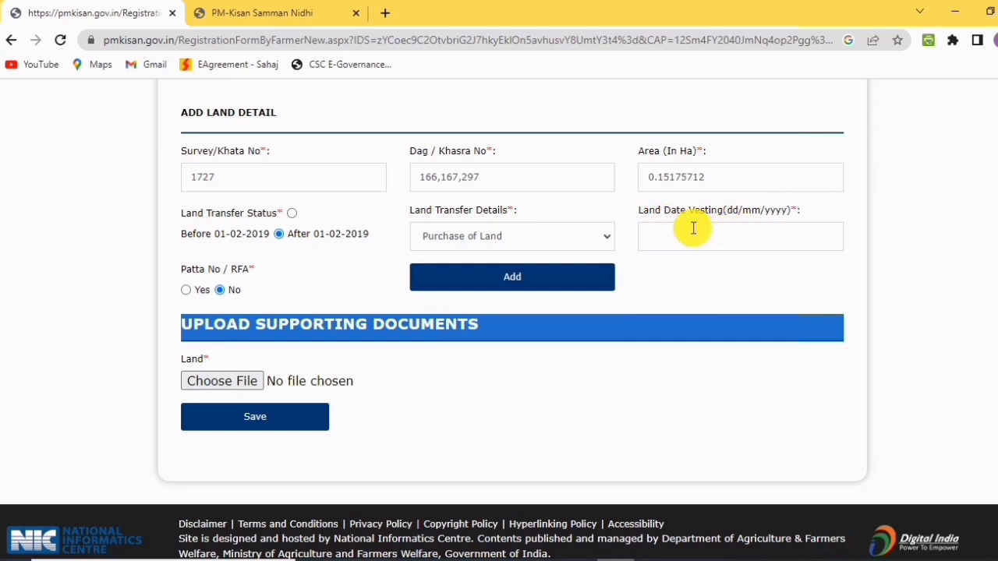
# Set the land vesting date to 02/02/2022 and add the land detail entry to the land holding table
pyautogui.click(742, 234)
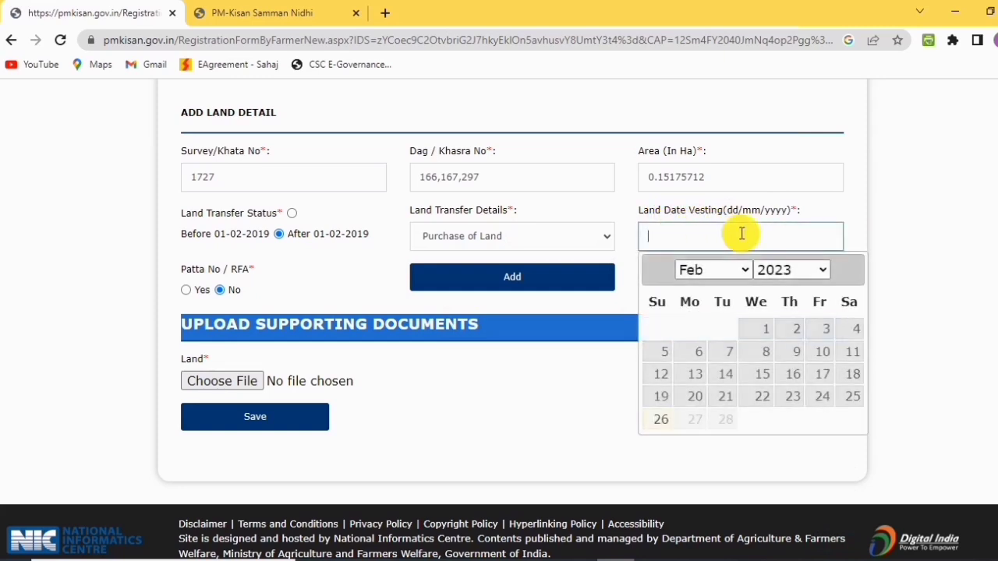
pyautogui.click(789, 270)
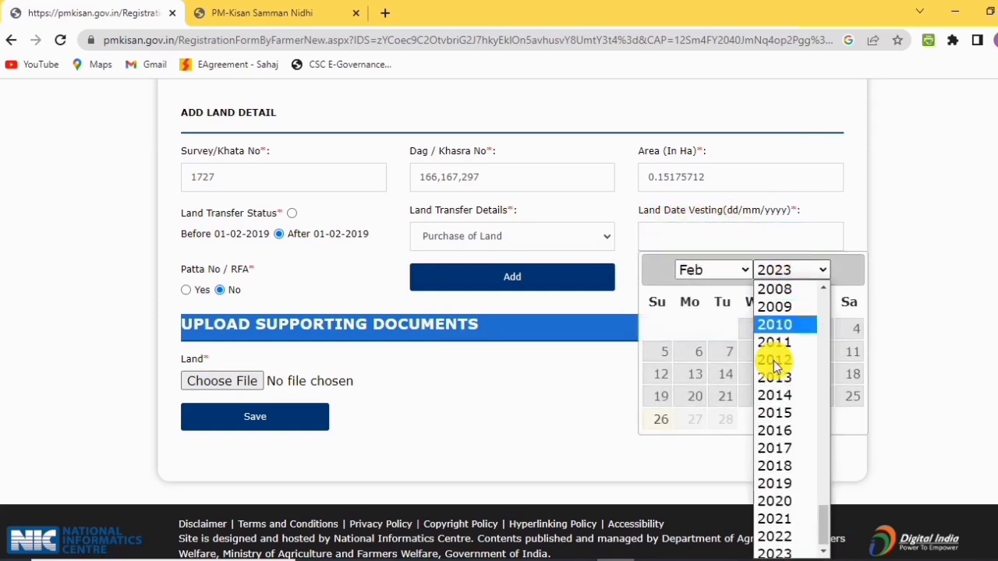
pyautogui.click(769, 528)
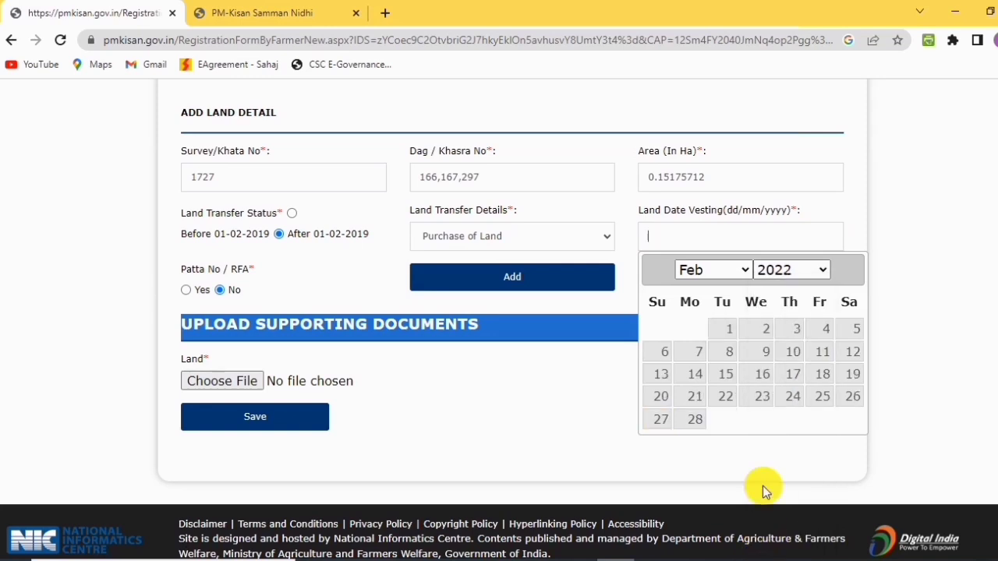
pyautogui.click(767, 332)
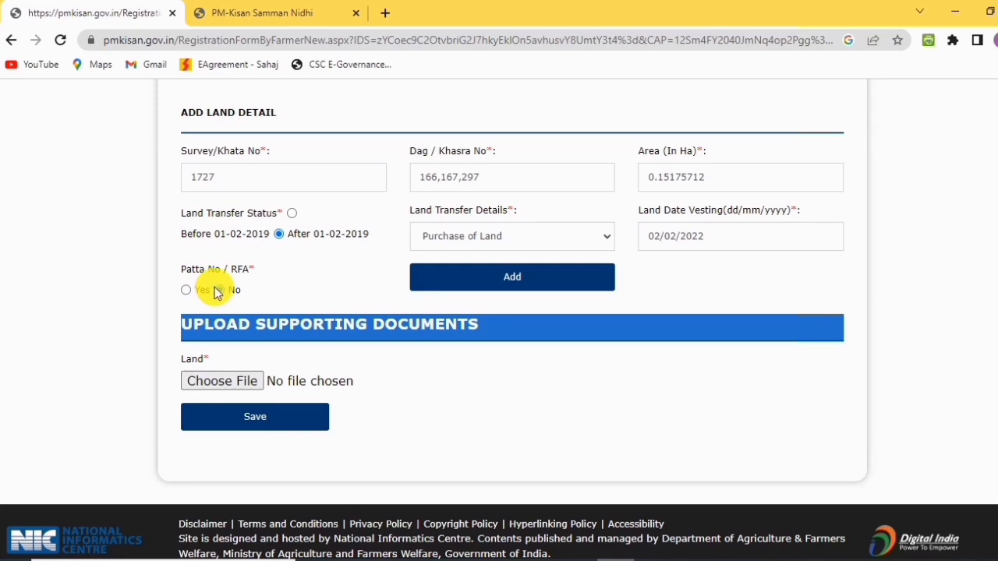
pyautogui.click(509, 277)
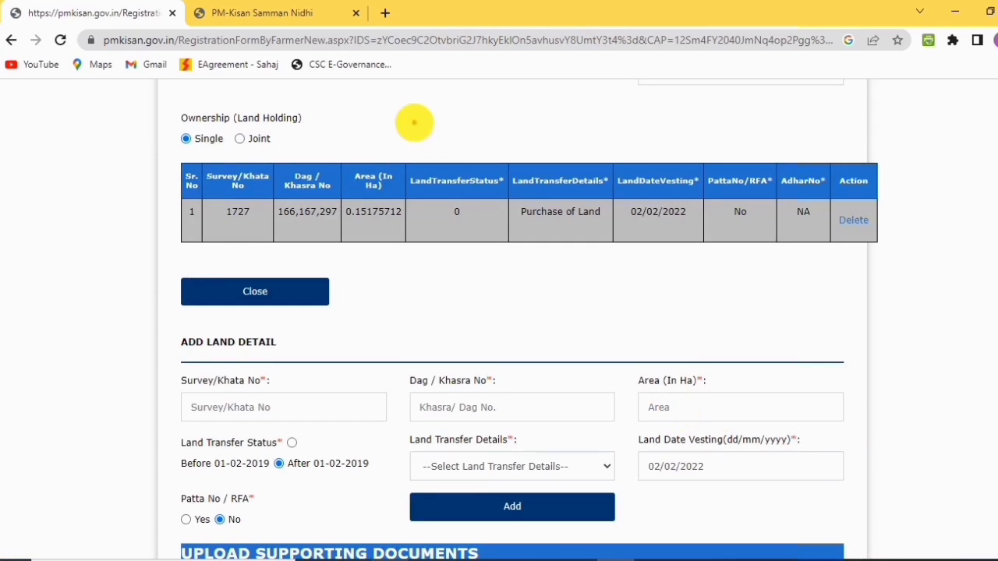
pyautogui.moveTo(179, 181)
pyautogui.mouseDown()
pyautogui.moveTo(390, 248)
pyautogui.moveTo(889, 265)
pyautogui.mouseUp()
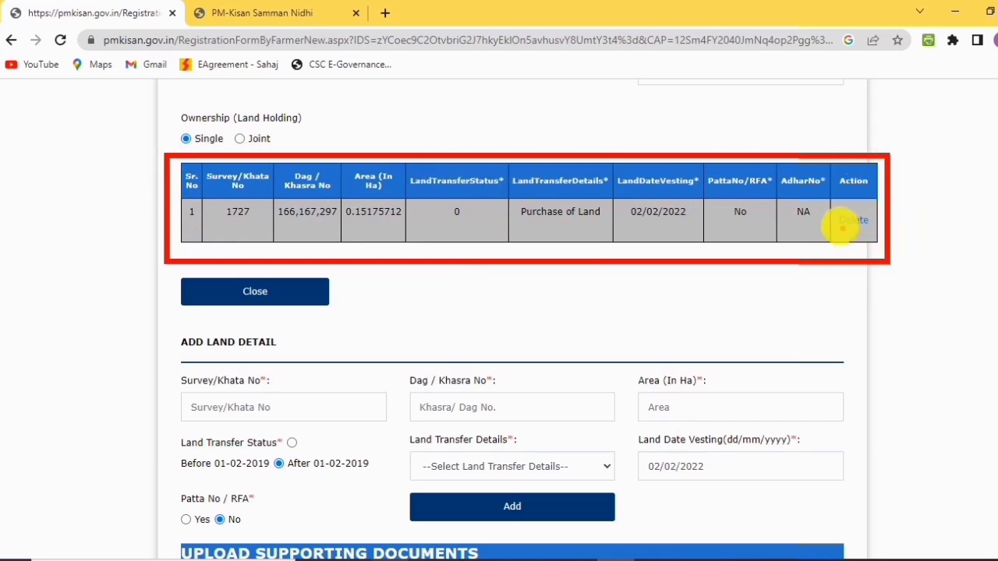
pyautogui.moveTo(829, 211)
pyautogui.mouseDown()
pyautogui.moveTo(847, 232)
pyautogui.moveTo(863, 202)
pyautogui.mouseUp()
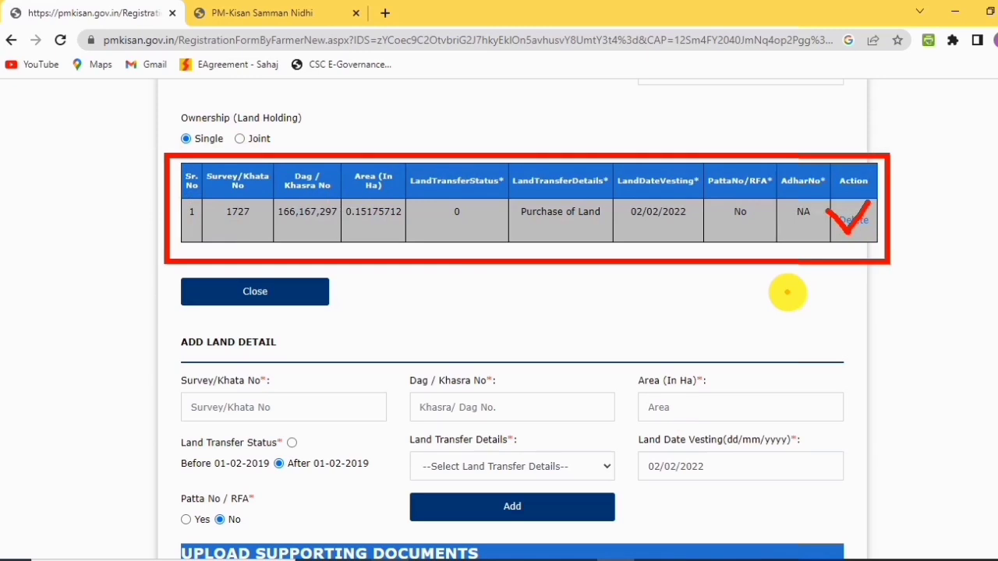
pyautogui.press('Escape')
pyautogui.scroll(-3, 511, 320)
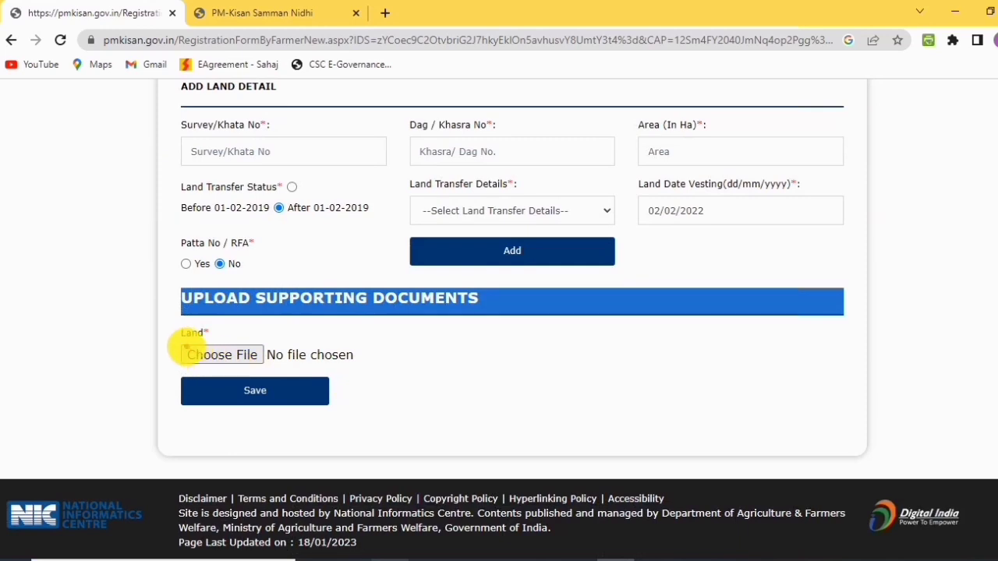
pyautogui.moveTo(162, 316); pyautogui.dragTo(356, 427)
pyautogui.moveTo(447, 328)
pyautogui.mouseDown()
pyautogui.moveTo(457, 355)
pyautogui.moveTo(550, 414)
pyautogui.moveTo(595, 419)
pyautogui.mouseUp()
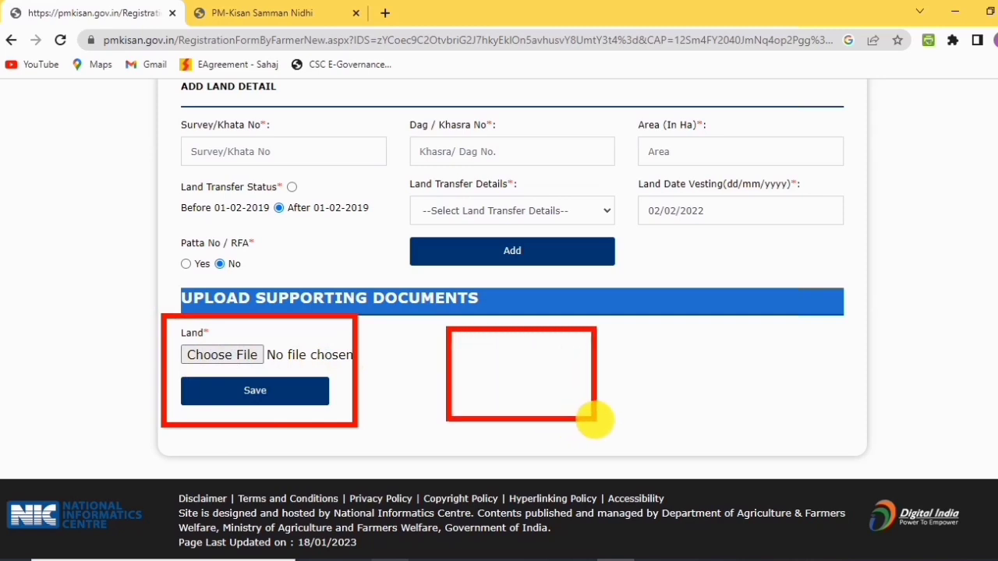
pyautogui.moveTo(690, 330)
pyautogui.mouseDown()
pyautogui.moveTo(718, 379)
pyautogui.moveTo(822, 406)
pyautogui.mouseUp()
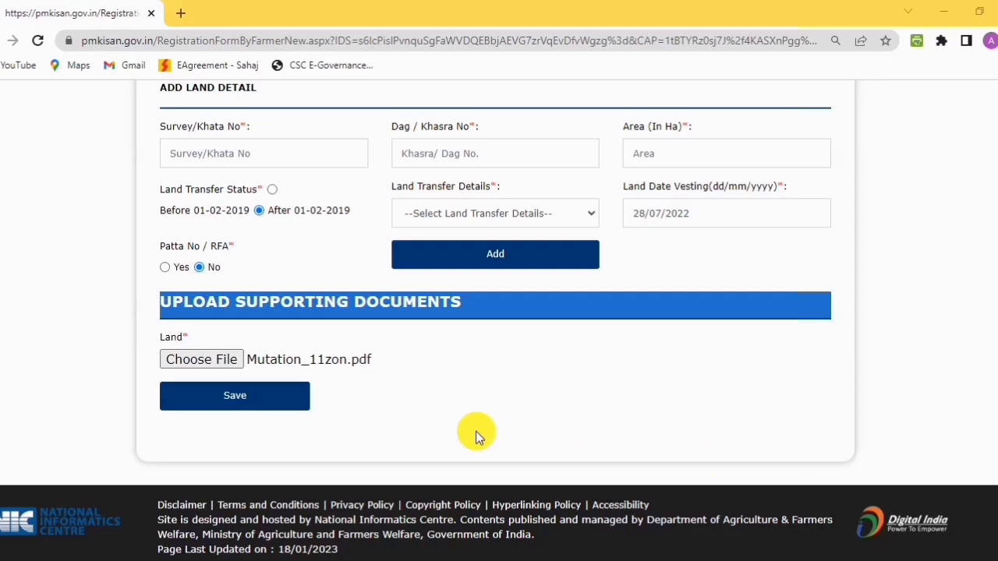
# Save the farmer registration form with Mutation_11zon.pdf as the supporting land document
pyautogui.click(237, 396)
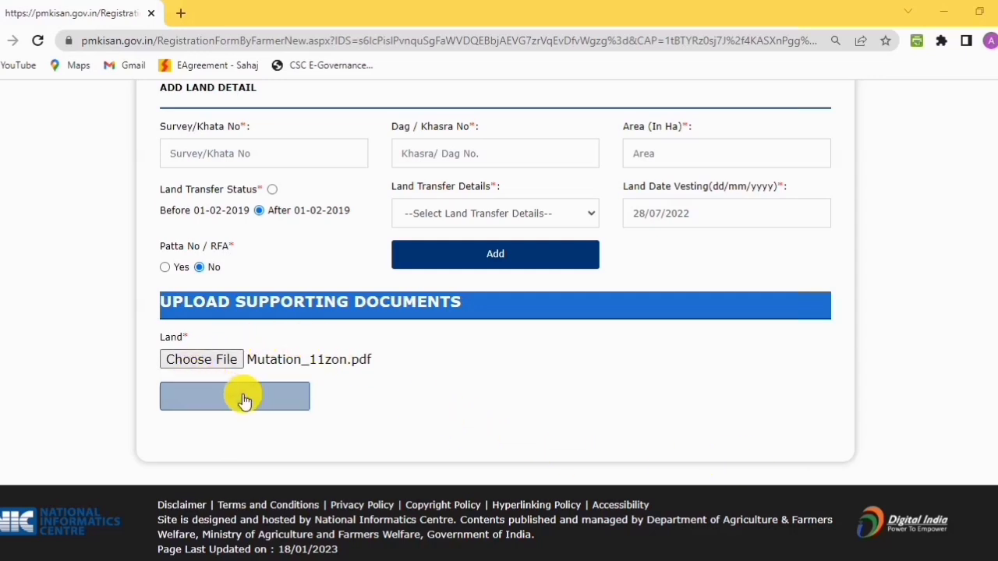